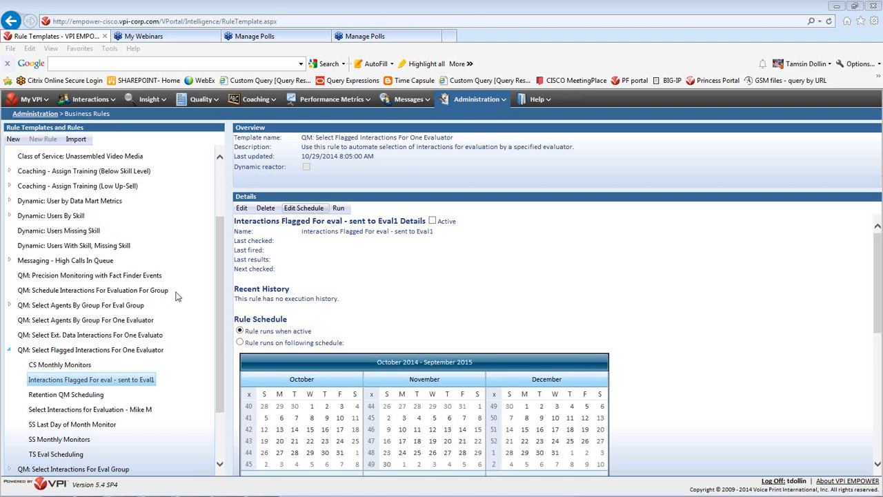
# - Select the QM: Schedule Interactions For Evaluation For Group template and start a new rule from it
pyautogui.click(435, 304)
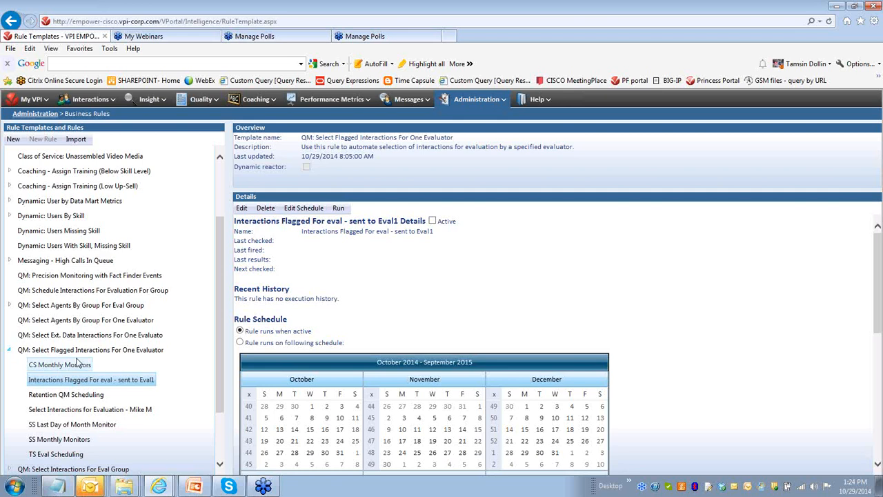
pyautogui.click(42, 295)
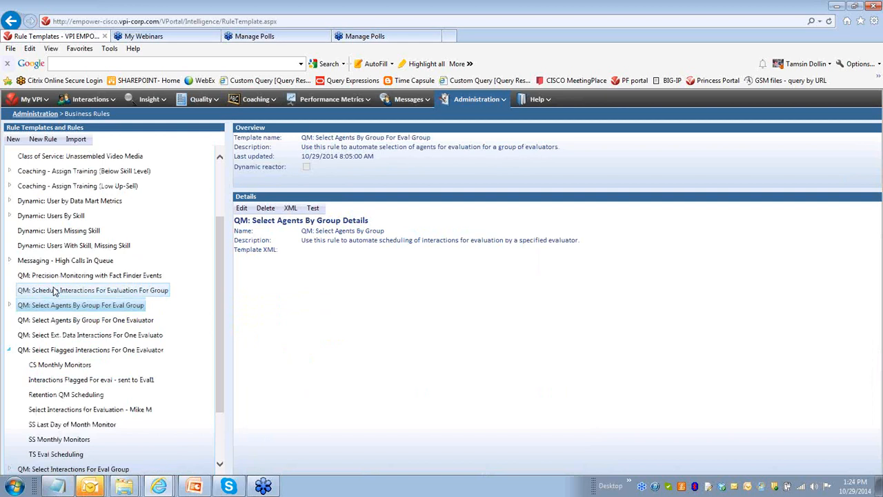
pyautogui.click(51, 285)
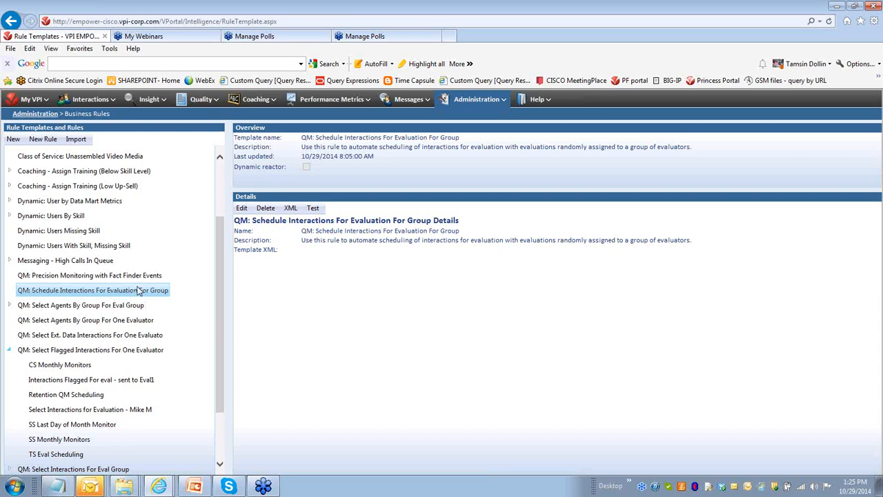
pyautogui.click(48, 139)
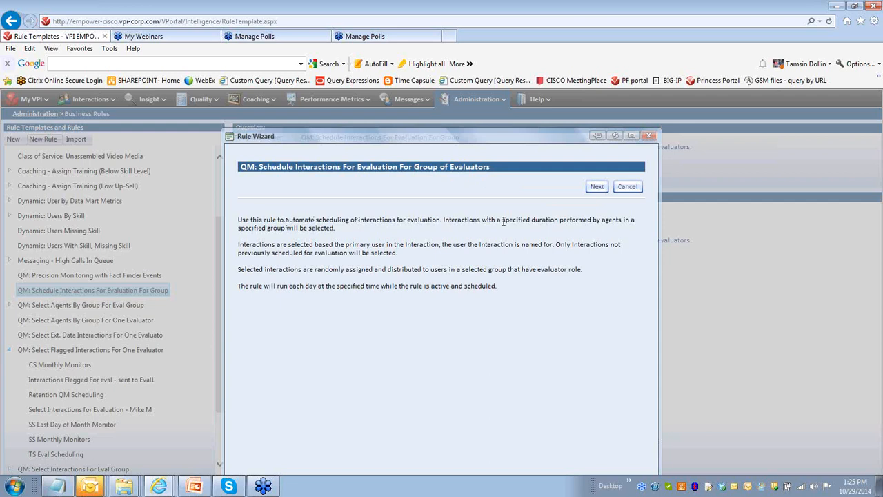
# - Read the wizard's description of how this rule selects and assigns interactions
pyautogui.moveTo(476, 219); pyautogui.dragTo(545, 220)
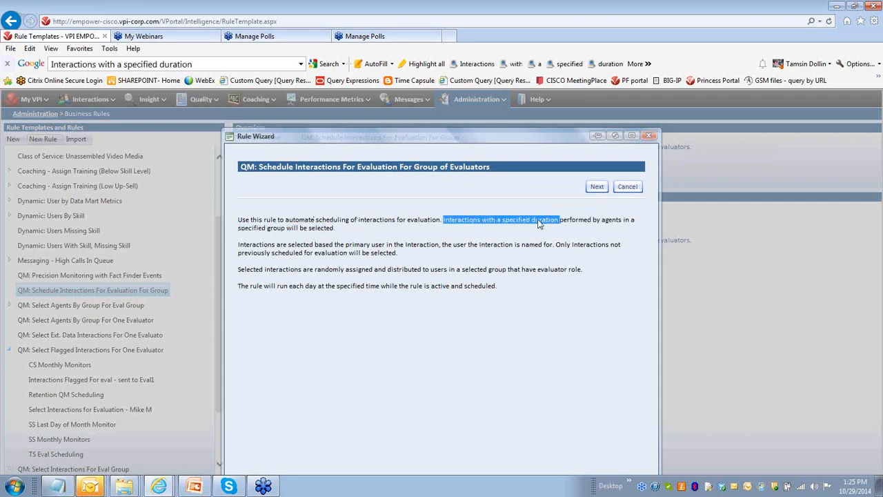
pyautogui.click(489, 222)
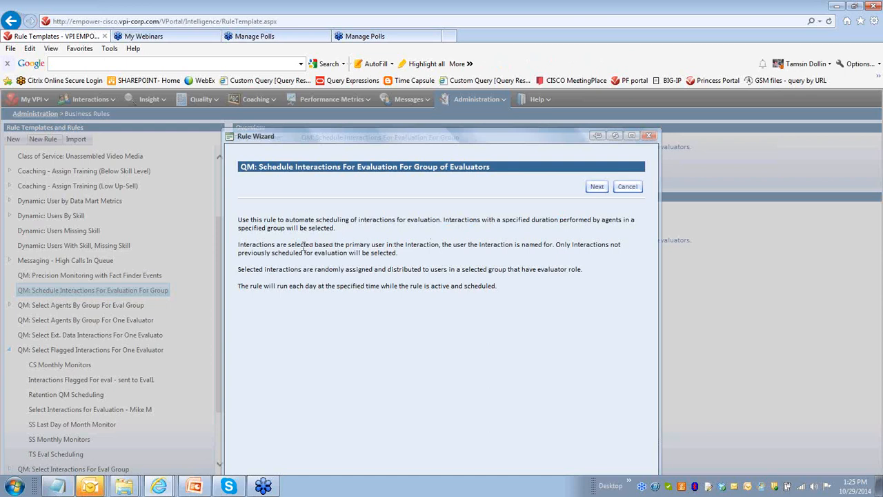
pyautogui.moveTo(238, 246); pyautogui.dragTo(442, 247)
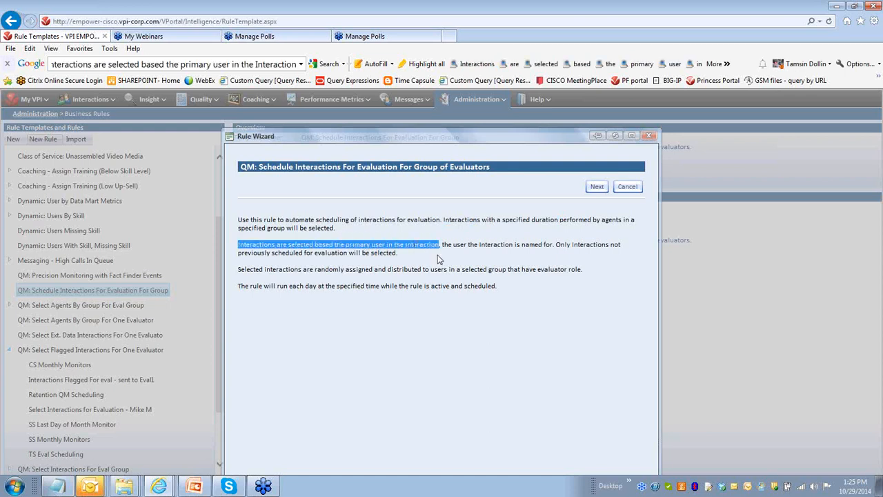
pyautogui.click(440, 259)
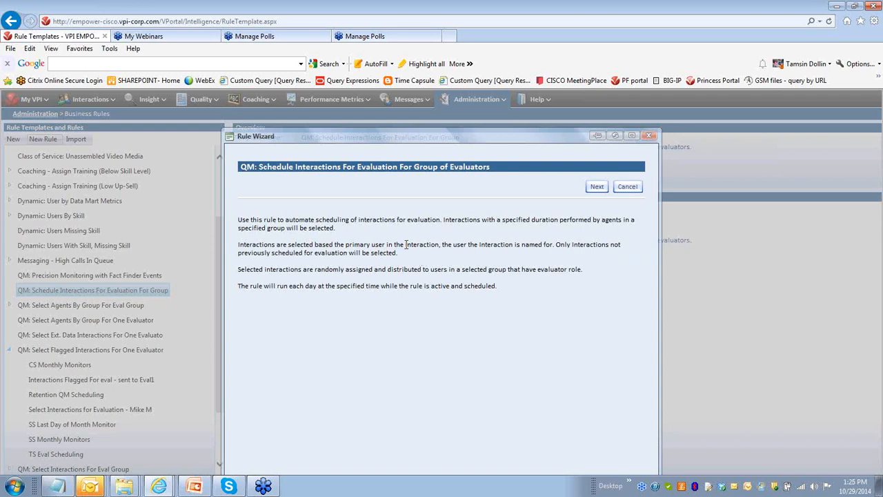
# - Continue to interaction selection and set the past number of days to 7 and interactions per agent to 3
pyautogui.click(596, 187)
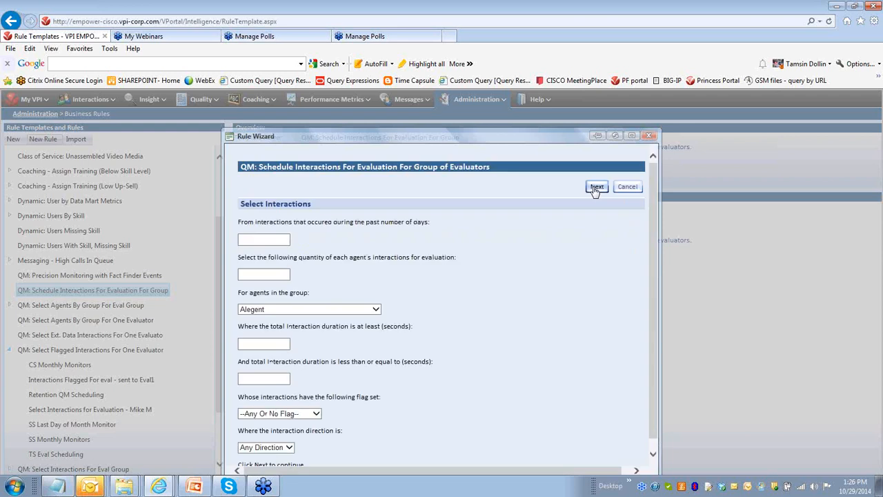
pyautogui.moveTo(428, 139); pyautogui.dragTo(427, 102)
pyautogui.click(264, 202)
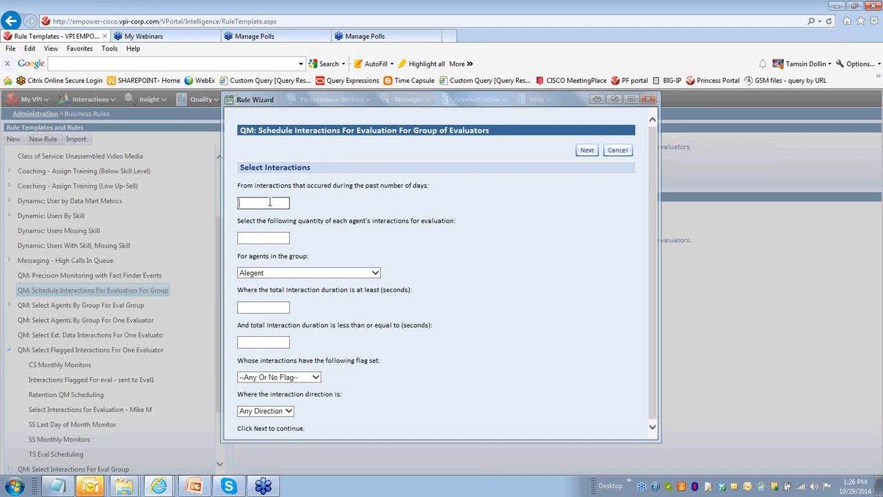
pyautogui.write('7')
pyautogui.click(263, 238)
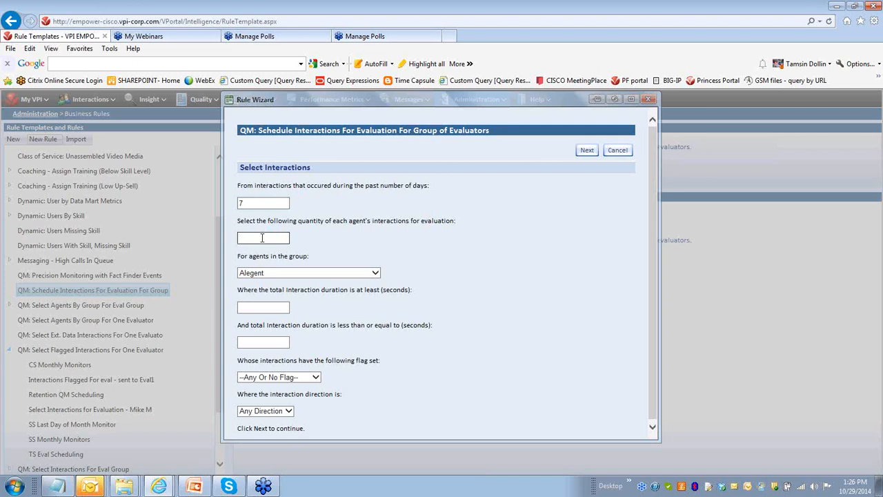
pyautogui.write('3')
pyautogui.click(274, 275)
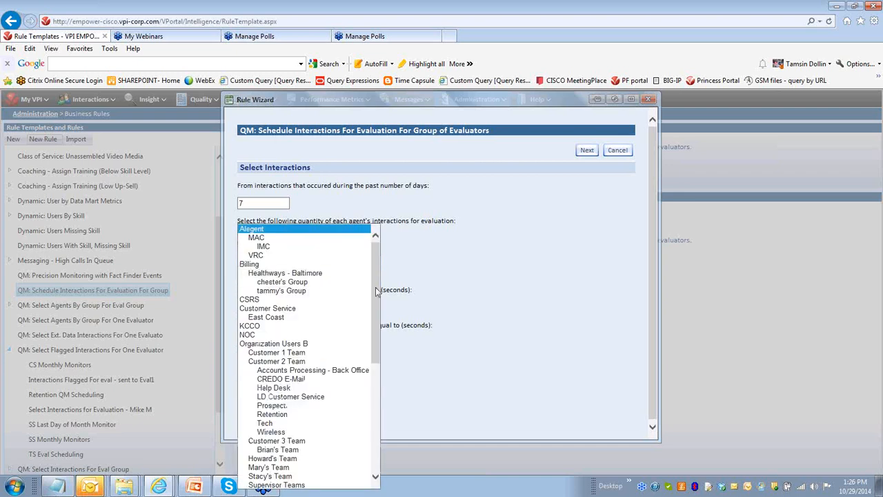
pyautogui.scroll(-8, 370, 305)
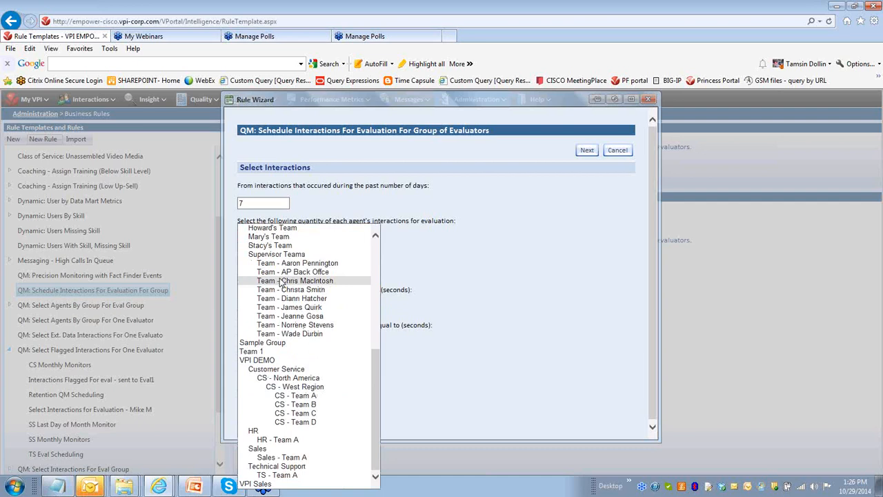
pyautogui.click(282, 280)
pyautogui.click(319, 256)
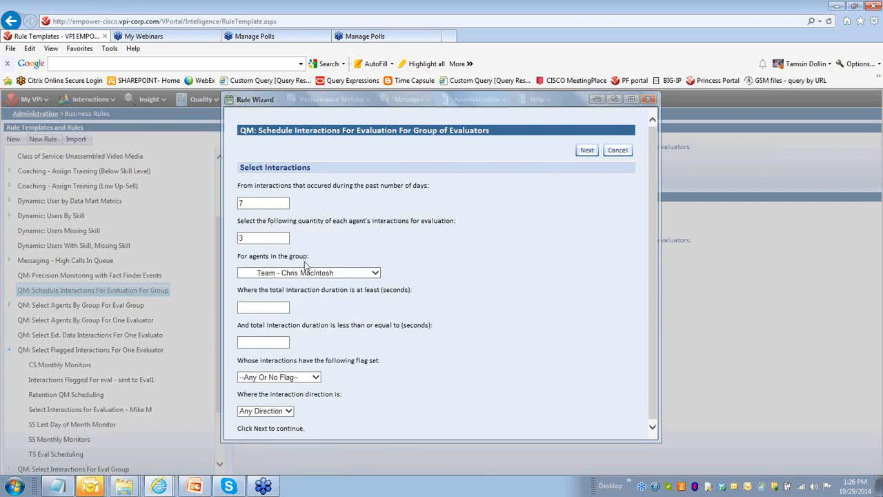
# - Set the minimum interaction duration to 60 seconds and the maximum to 500 seconds
pyautogui.click(283, 307)
pyautogui.write('60')
pyautogui.click(257, 342)
pyautogui.write('500')
# - Set the flag filter to --No Flag--, keep Any Direction, and continue to the evaluation settings
pyautogui.click(315, 378)
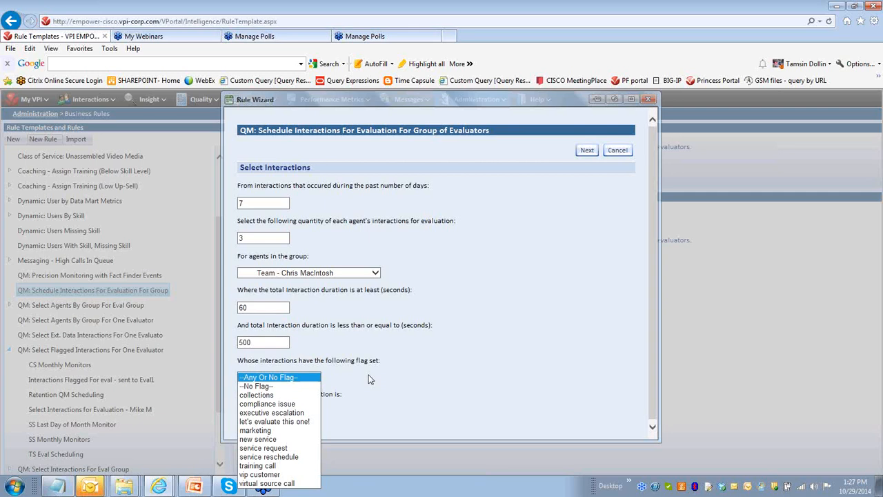
pyautogui.click(369, 379)
pyautogui.click(307, 378)
pyautogui.click(304, 387)
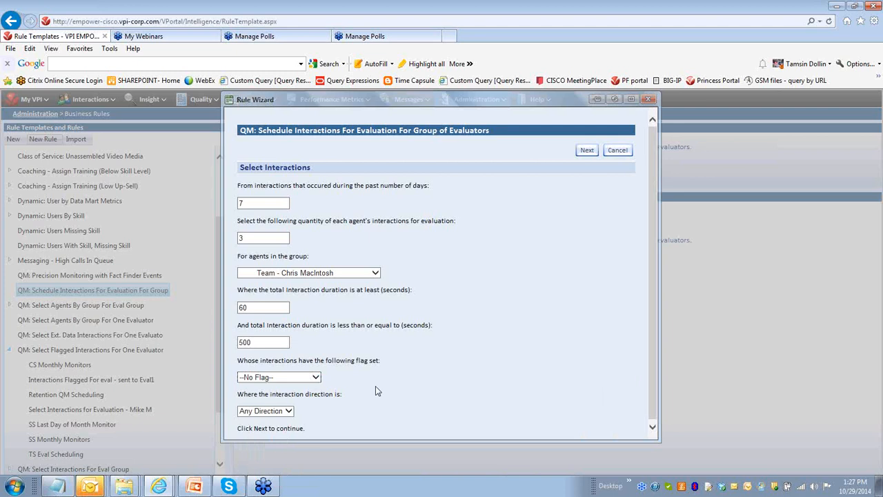
pyautogui.click(289, 411)
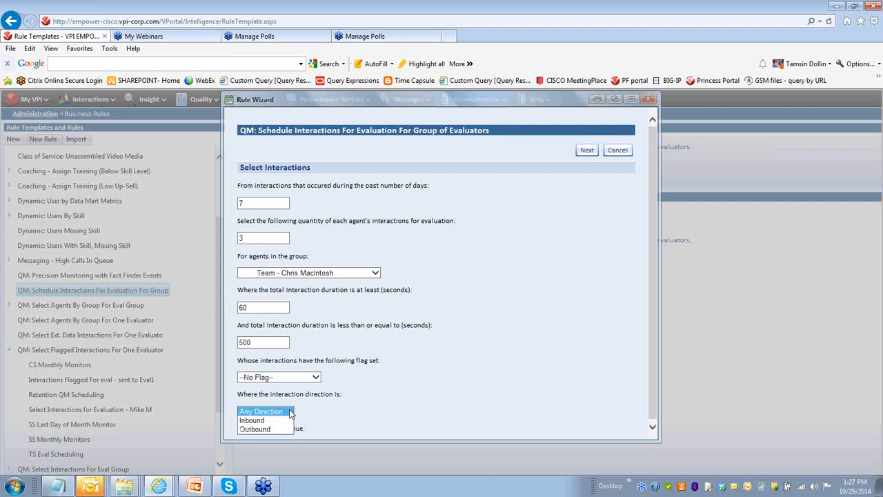
pyautogui.click(317, 410)
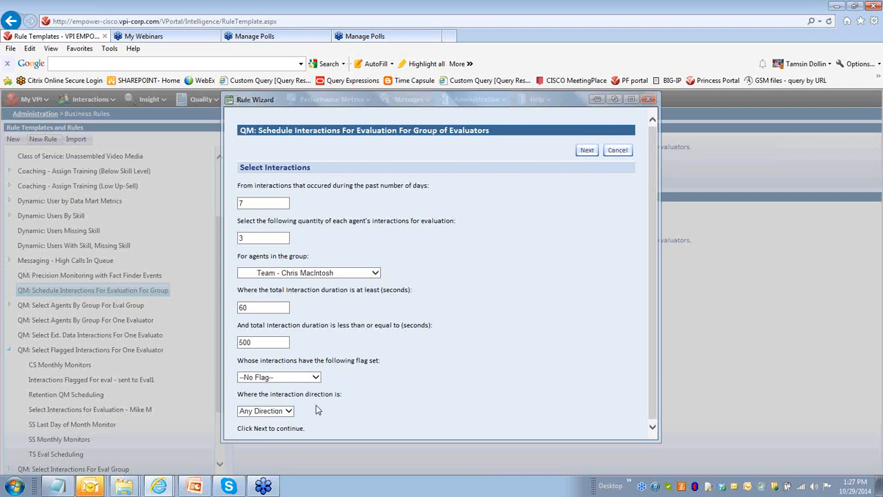
pyautogui.click(585, 151)
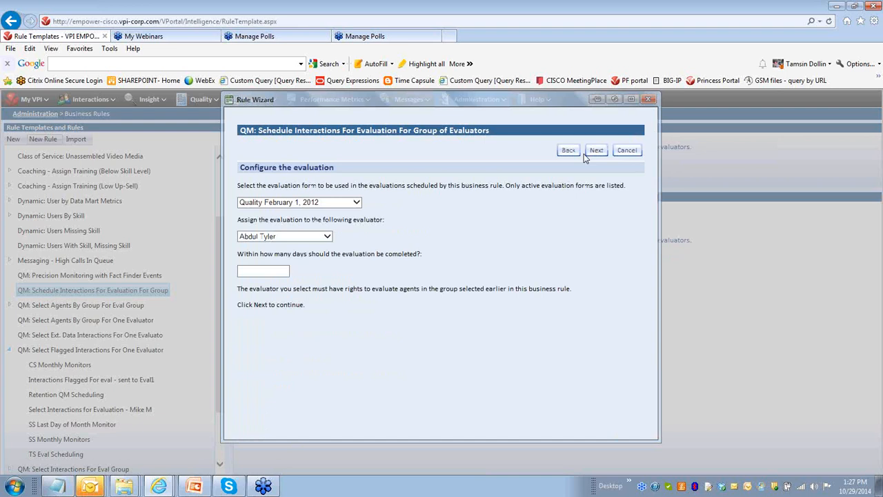
# - Keep the Quality February 1, 2012 form and evaluator, set completion within 3 days, and continue
pyautogui.click(356, 204)
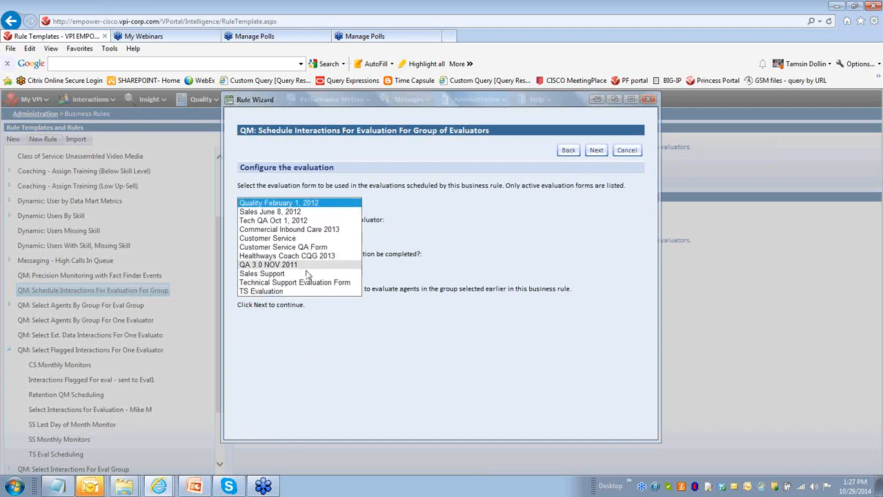
pyautogui.click(376, 206)
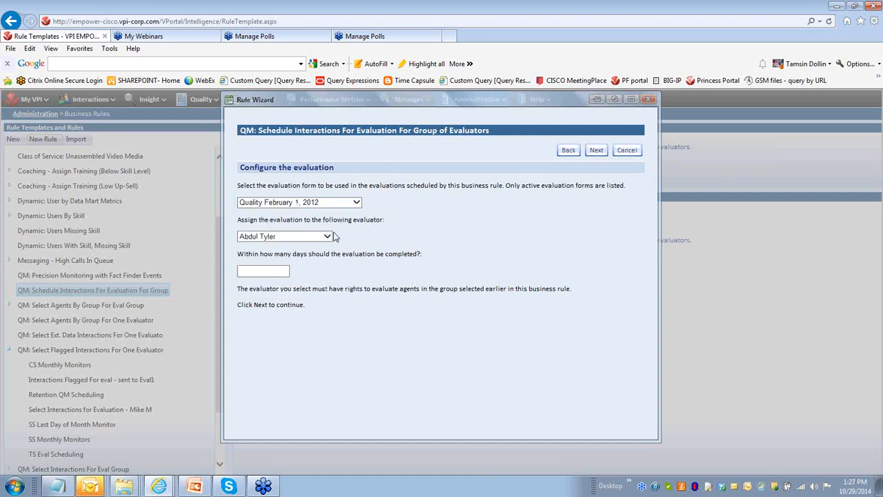
pyautogui.click(329, 237)
pyautogui.click(330, 238)
pyautogui.click(260, 271)
pyautogui.write('3')
pyautogui.click(596, 150)
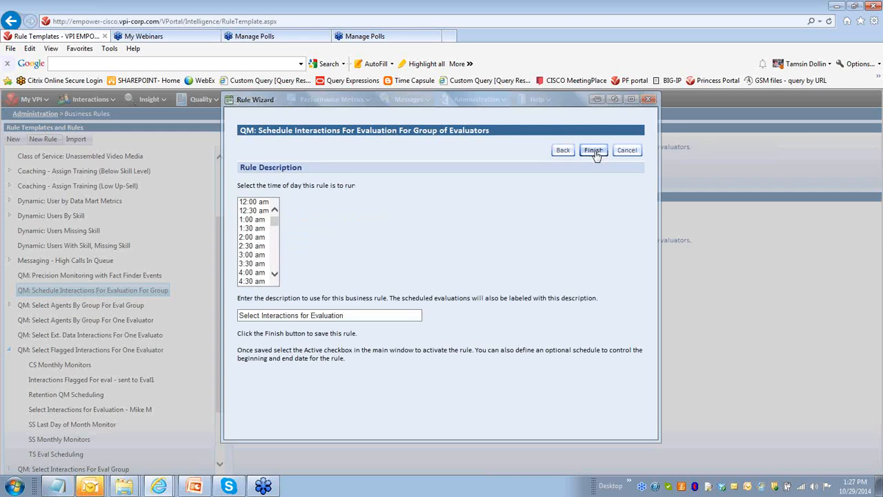
# - Set the rule to run at 1:00 am, describe it as Training purposes, and finish the wizard
pyautogui.click(269, 219)
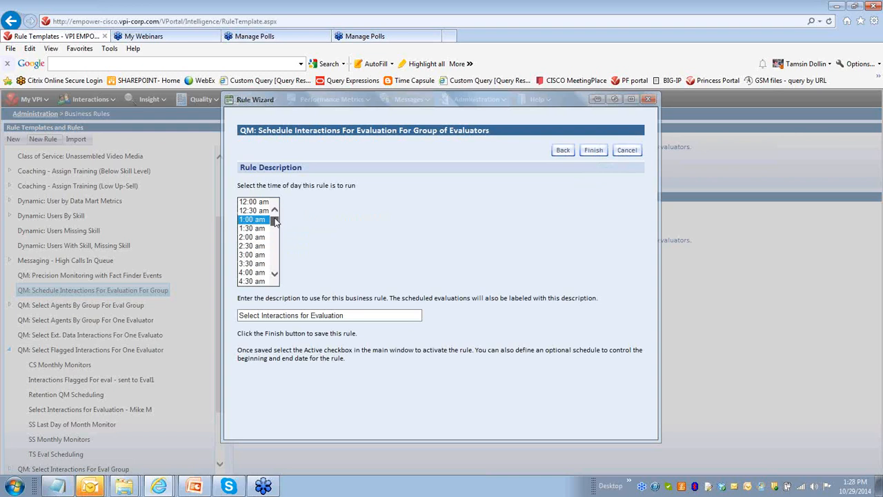
pyautogui.moveTo(275, 219)
pyautogui.mouseDown()
pyautogui.moveTo(280, 262)
pyautogui.moveTo(278, 210)
pyautogui.mouseUp()
pyautogui.moveTo(350, 318); pyautogui.dragTo(215, 318)
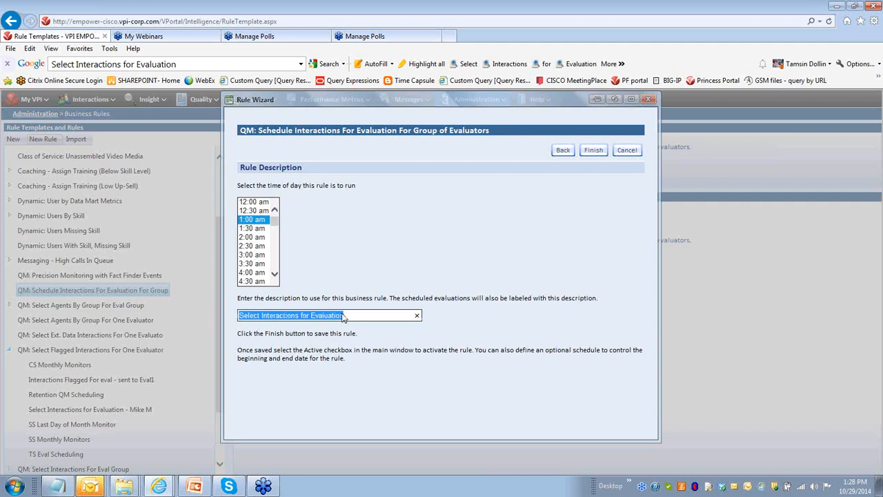
pyautogui.write('Training')
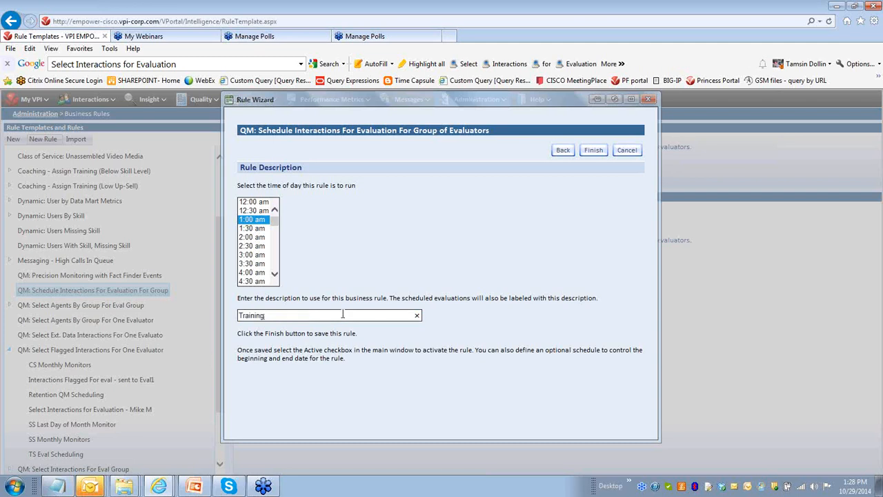
pyautogui.write(' purposes')
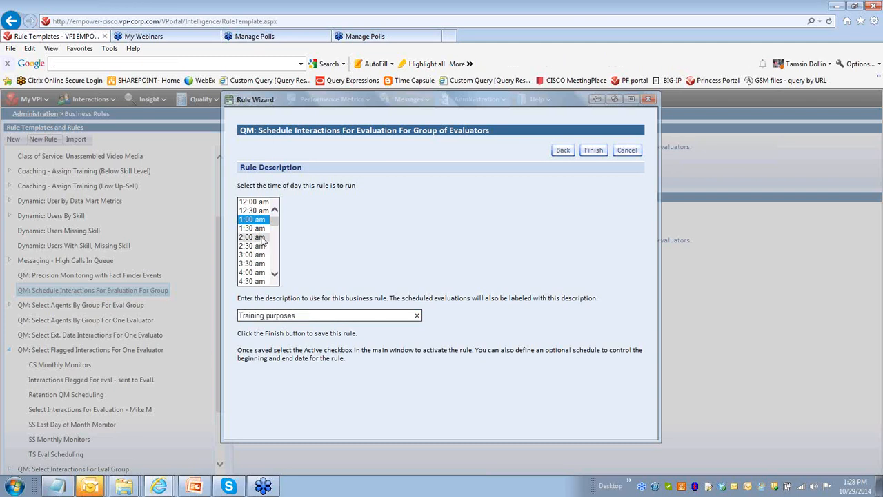
pyautogui.click(592, 151)
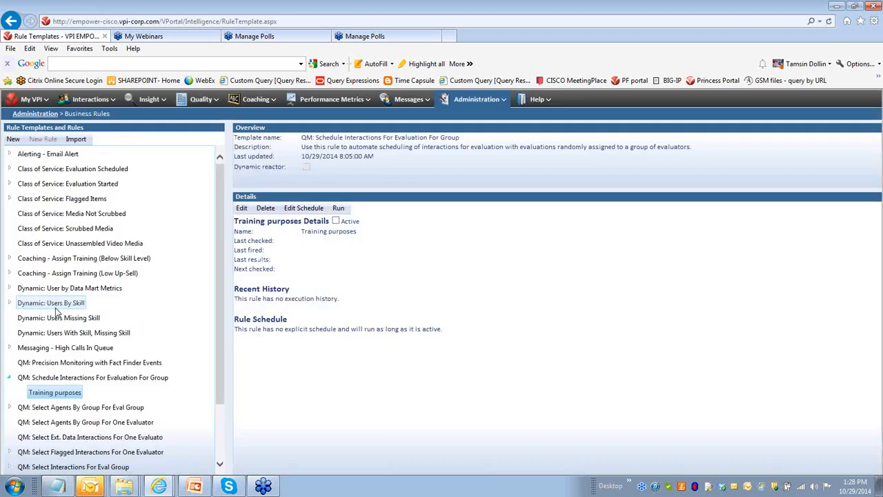
# - Open the new Training purposes rule and review its schedule calendar options
pyautogui.click(49, 391)
pyautogui.click(309, 211)
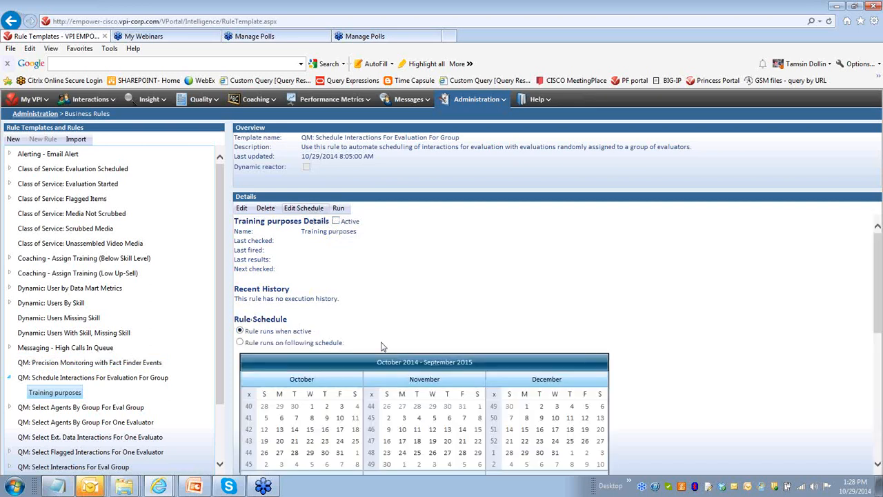
pyautogui.moveTo(381, 345); pyautogui.dragTo(455, 368)
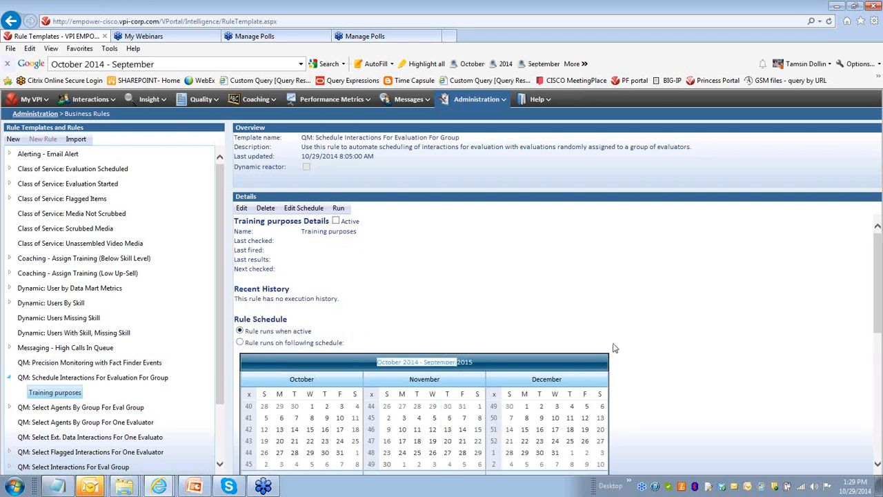
pyautogui.scroll(-3, 649, 334)
pyautogui.scroll(-3, 648, 334)
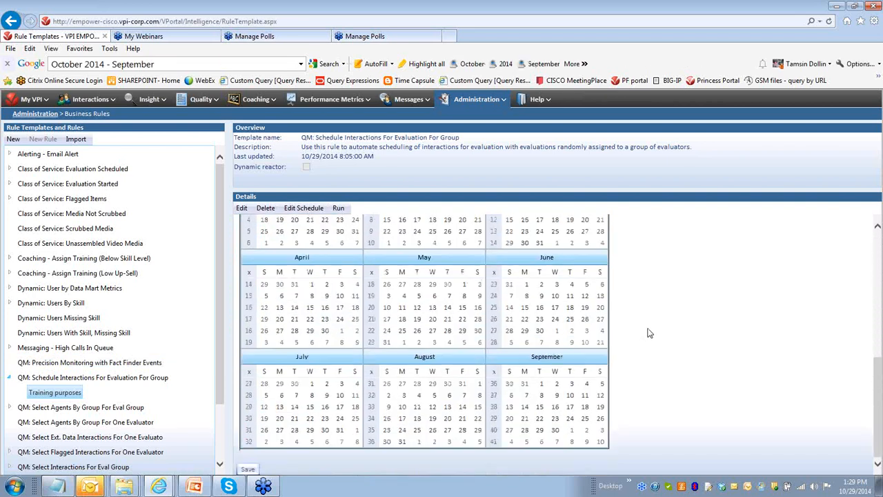
pyautogui.scroll(6, 524, 310)
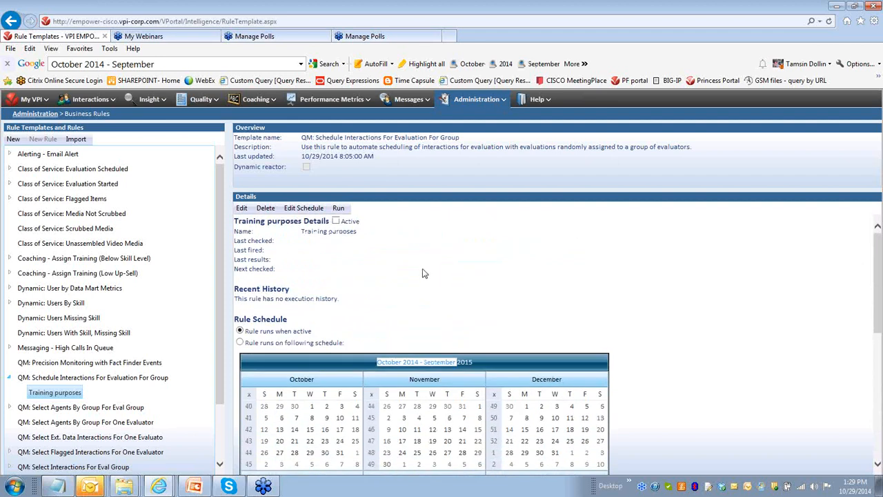
pyautogui.click(421, 272)
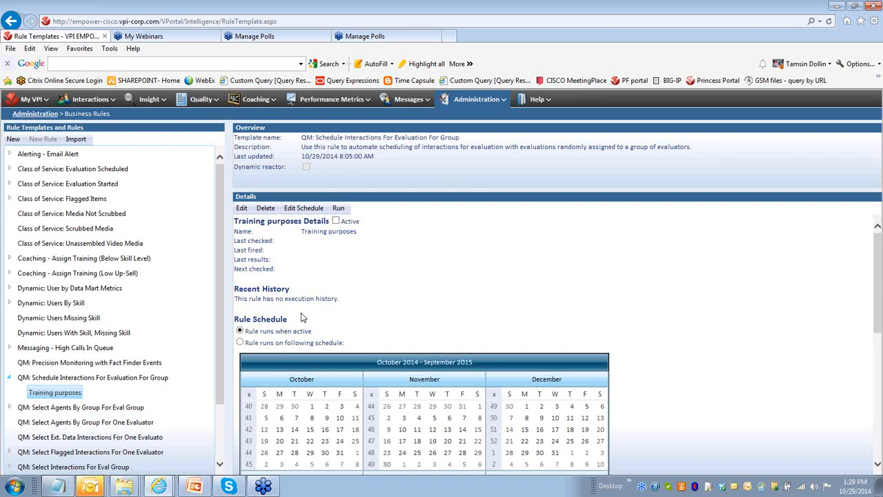
# - Open the QM: Select Flagged Interactions For One Evaluator template
pyautogui.moveTo(218, 270); pyautogui.dragTo(216, 379)
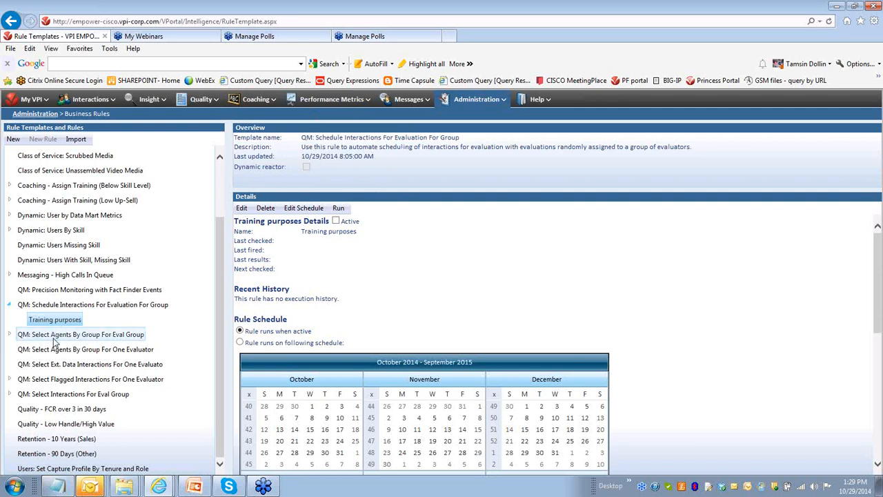
pyautogui.click(54, 379)
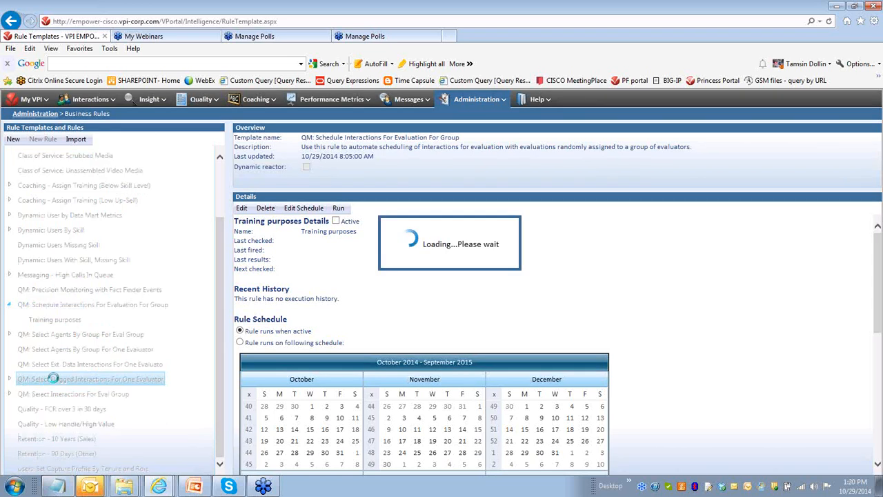
# - Start a new rule from the QM: Select Interactions For Eval Group template and move past the wizard's introduction
pyautogui.click(39, 394)
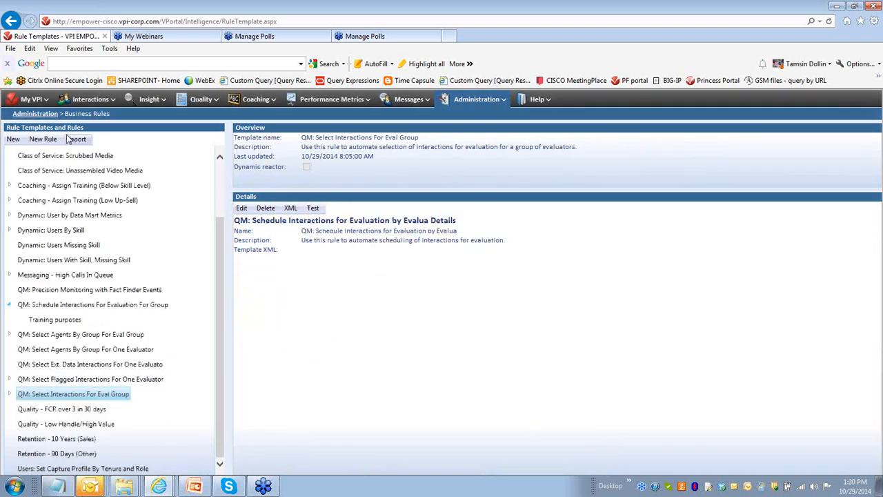
pyautogui.click(43, 138)
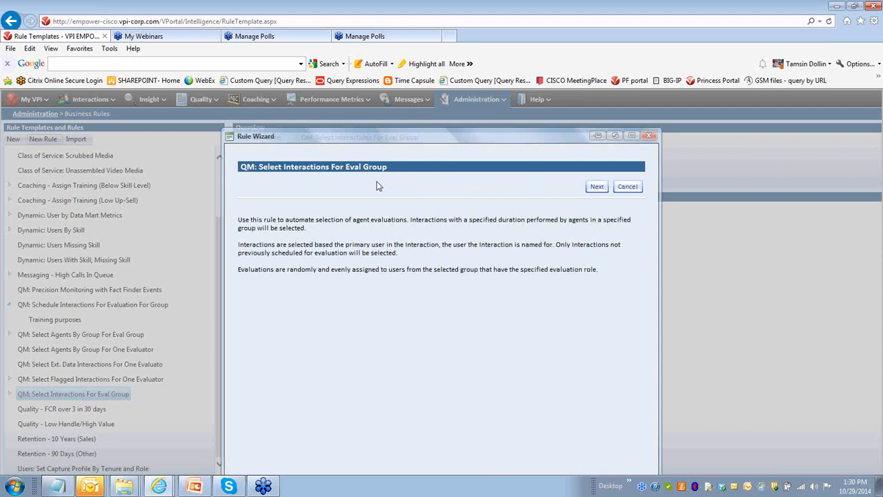
pyautogui.click(595, 189)
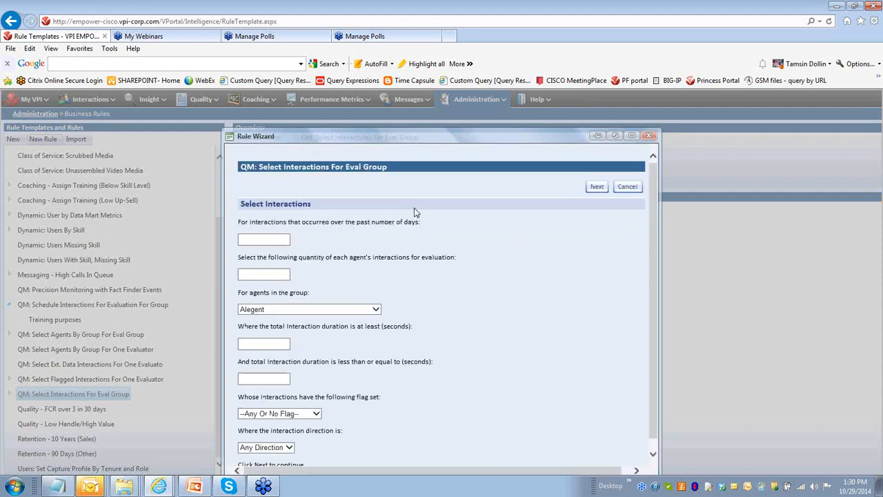
# - Select interactions from the past 7 days, 2 per agent, for agents in the Customer 2 Team group
pyautogui.click(280, 238)
pyautogui.write('7')
pyautogui.click(256, 274)
pyautogui.click(259, 274)
pyautogui.write('2')
pyautogui.click(279, 311)
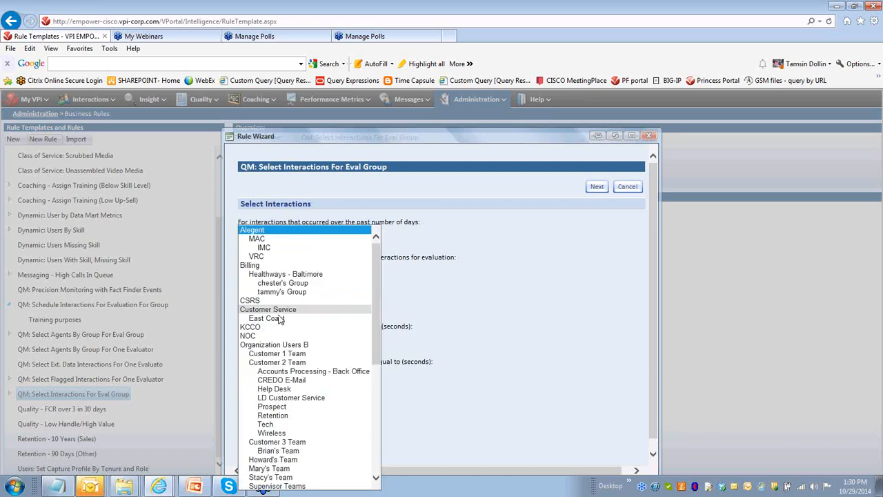
pyautogui.click(284, 363)
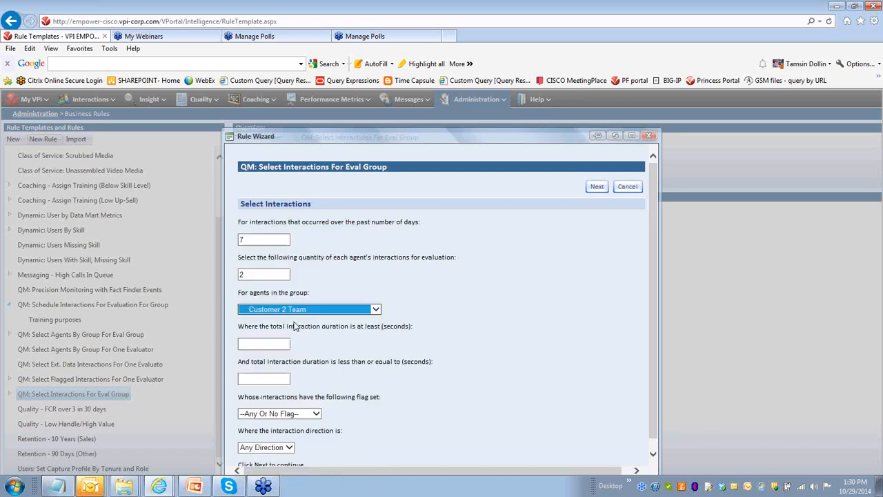
pyautogui.click(331, 357)
pyautogui.scroll(-1, 332, 357)
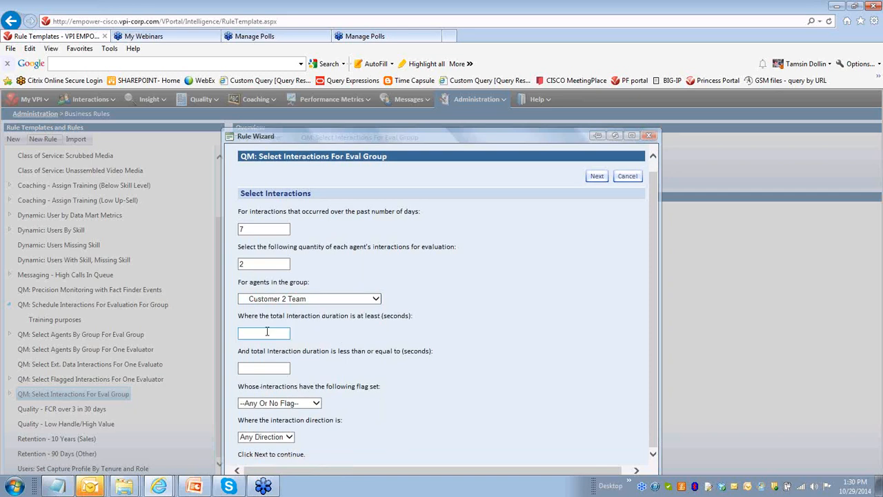
# - Limit total interaction duration to at least 60 and at most 600 seconds
pyautogui.click(267, 333)
pyautogui.write('60')
pyautogui.click(273, 367)
pyautogui.write('600')
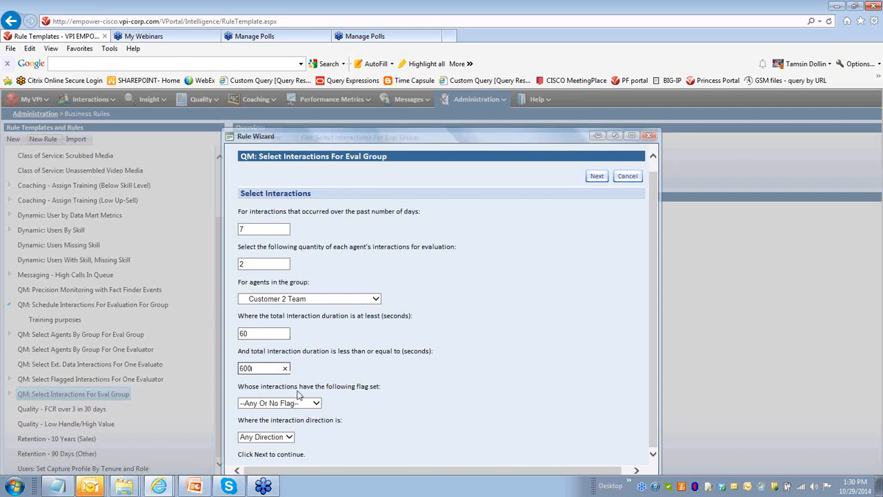
# - Set the flag filter to --No Flag-- and continue to the evaluation configuration
pyautogui.click(352, 396)
pyautogui.click(317, 404)
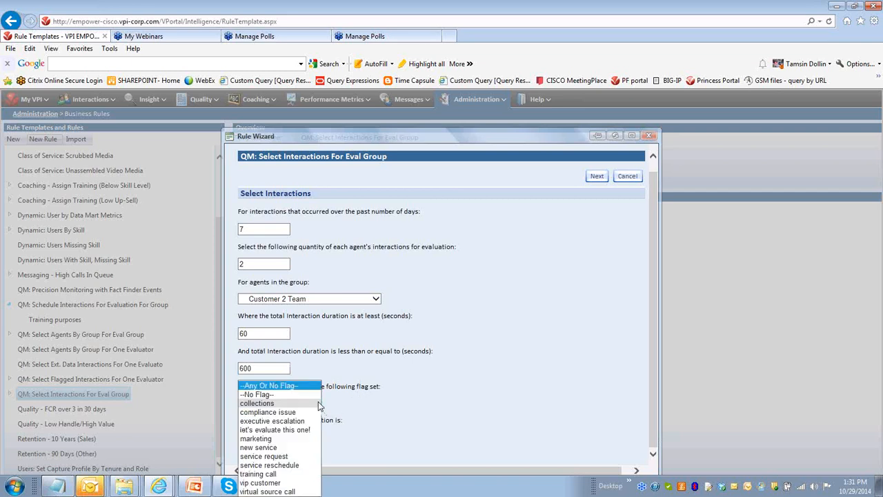
pyautogui.click(319, 406)
pyautogui.click(314, 403)
pyautogui.click(292, 399)
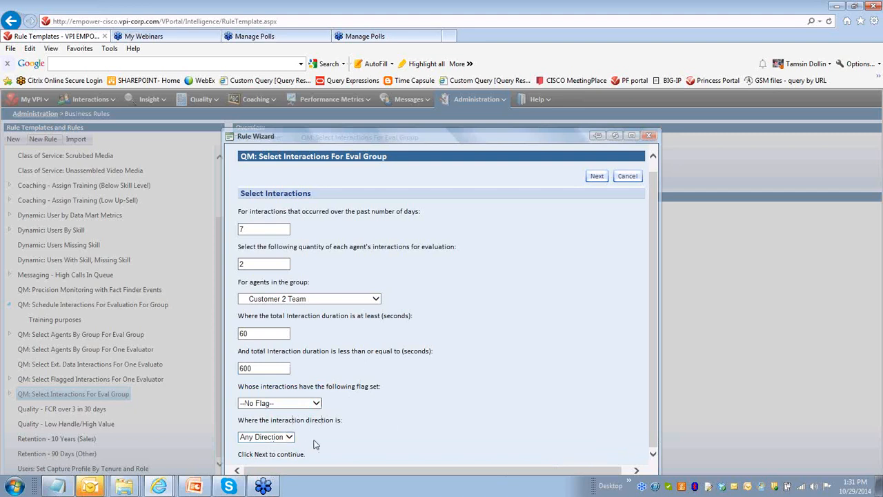
pyautogui.click(605, 179)
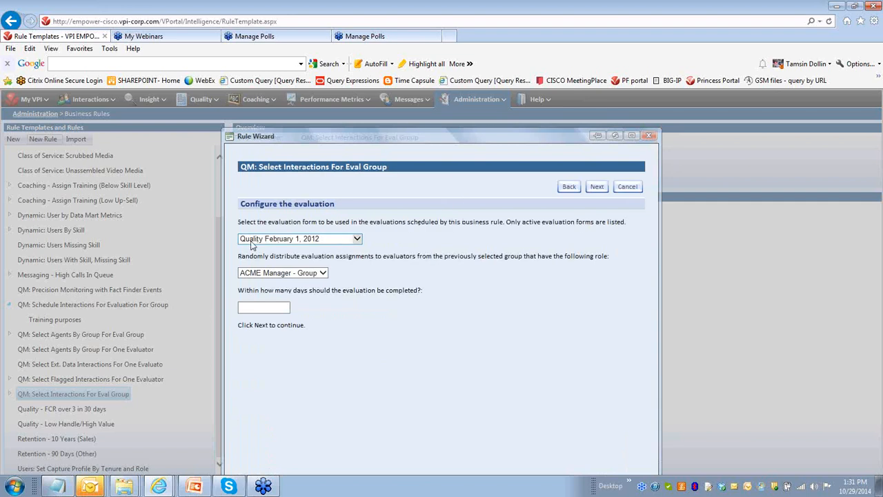
# - Review the evaluation form options, go back to check the selected agent group, and return to the evaluation configuration
pyautogui.click(357, 239)
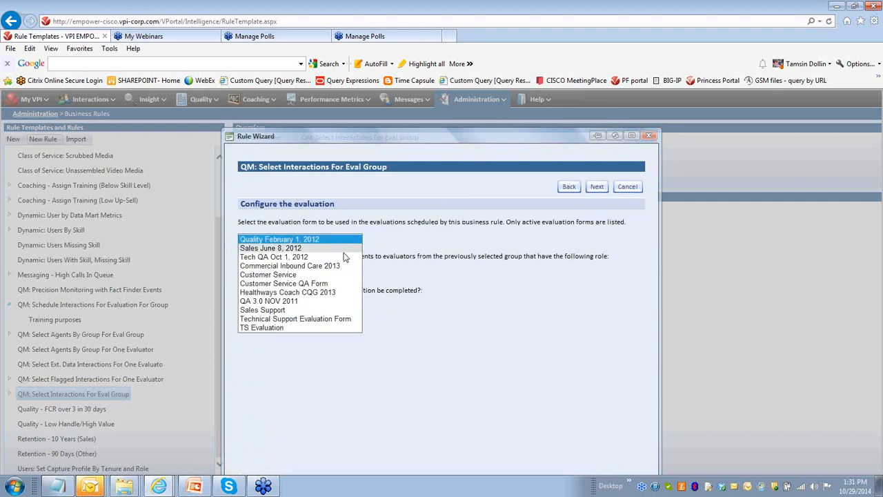
pyautogui.click(408, 245)
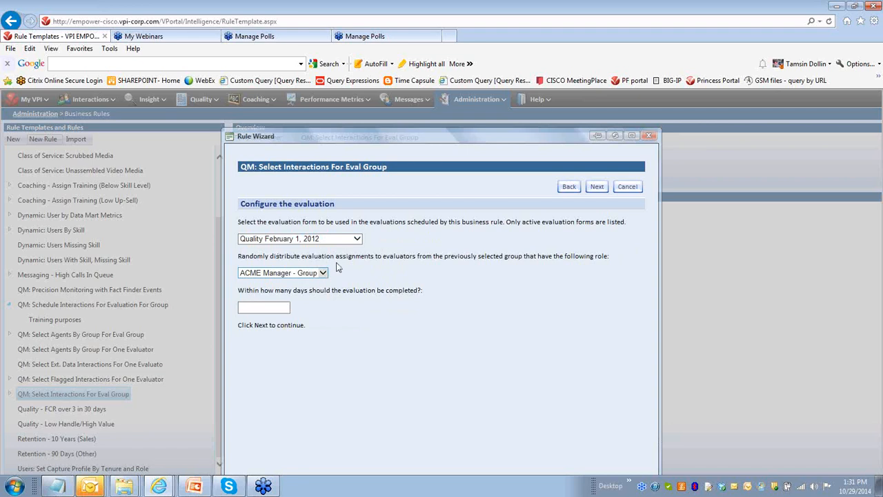
pyautogui.click(572, 188)
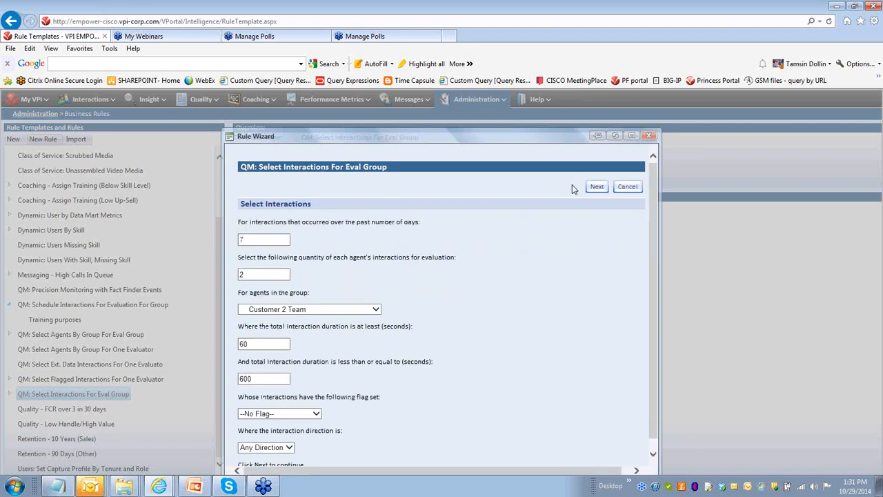
pyautogui.click(287, 311)
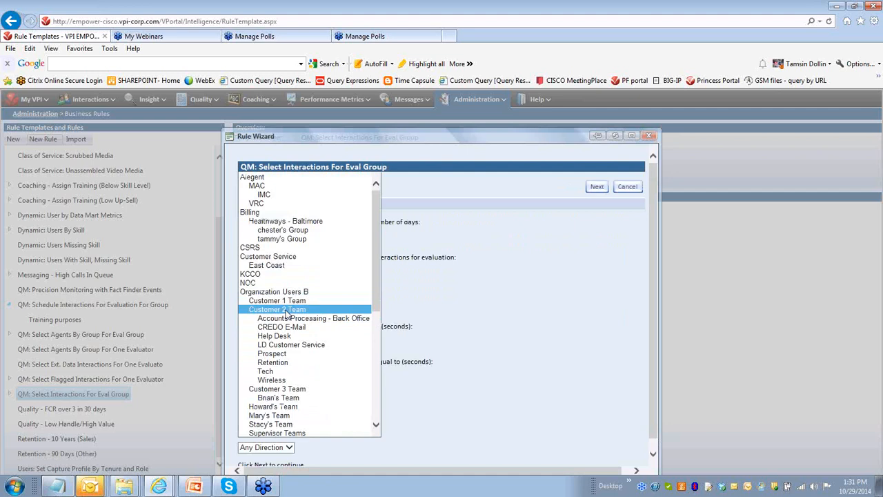
pyautogui.click(287, 310)
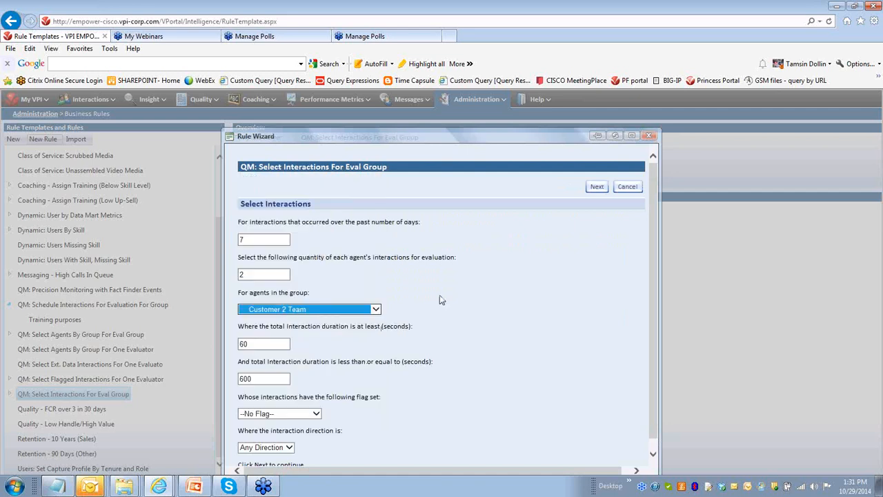
pyautogui.click(597, 187)
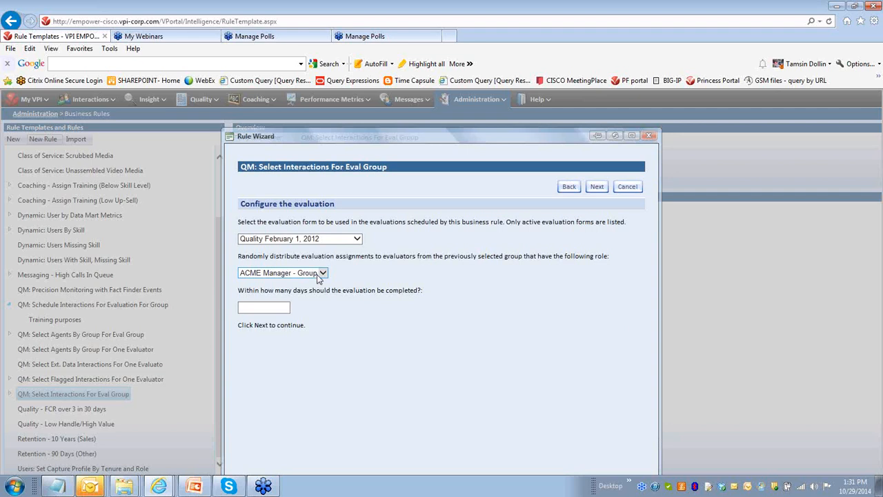
# - Set the evaluator role for random assignment to Manager - Group
pyautogui.click(324, 275)
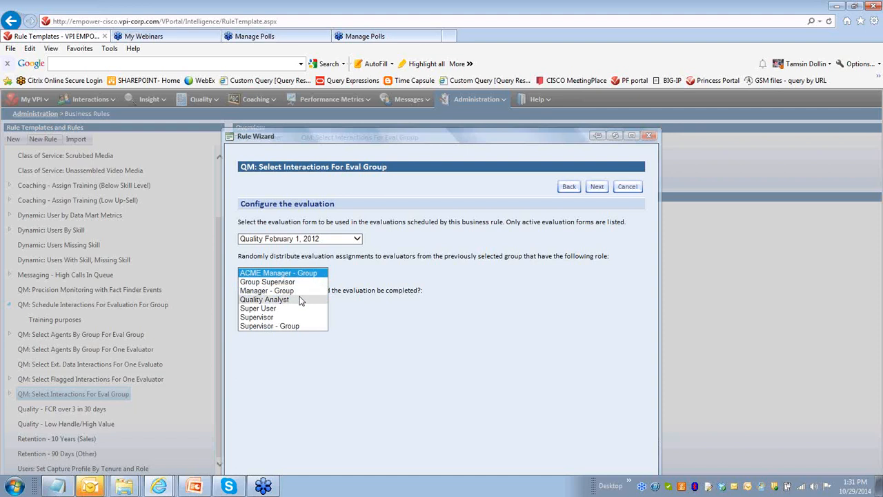
pyautogui.click(297, 281)
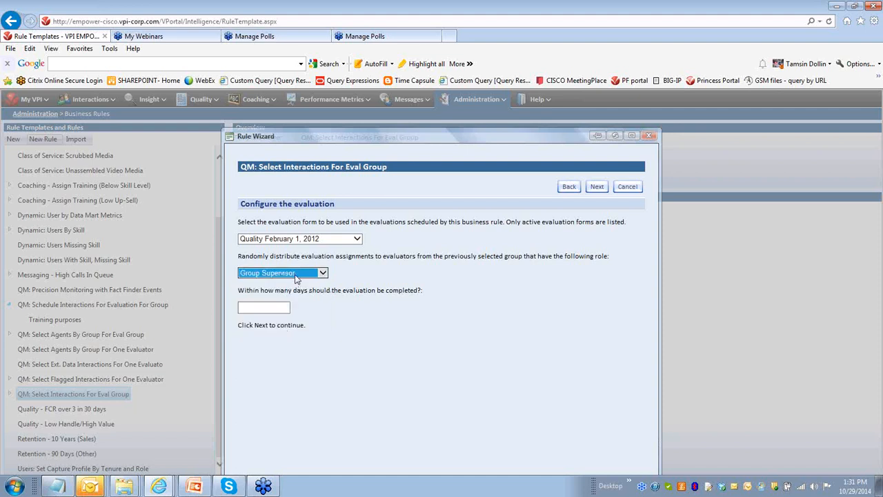
pyautogui.click(321, 274)
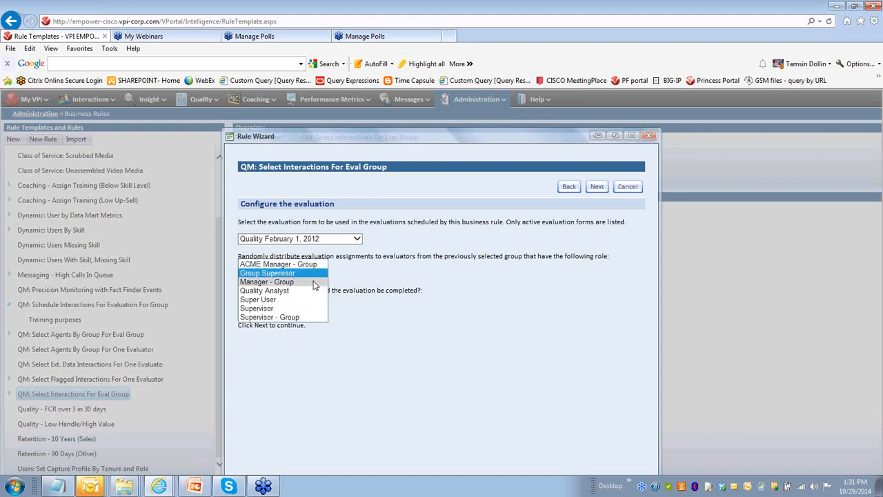
pyautogui.click(314, 282)
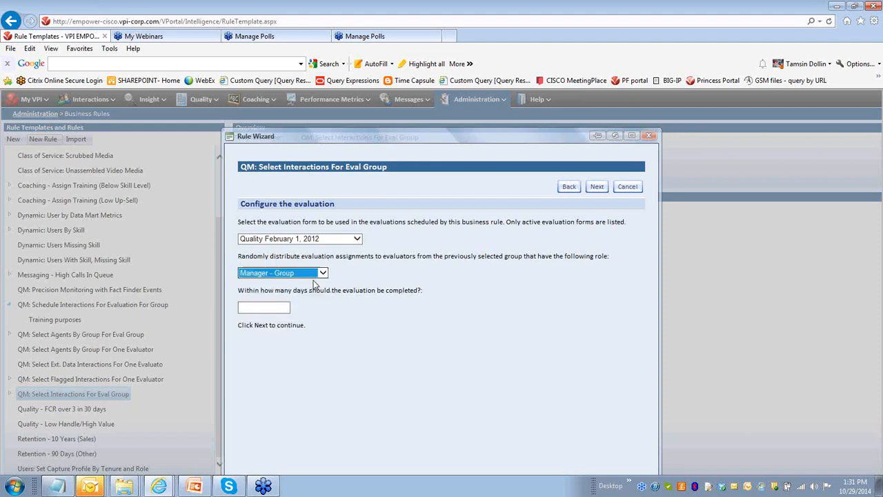
pyautogui.click(257, 305)
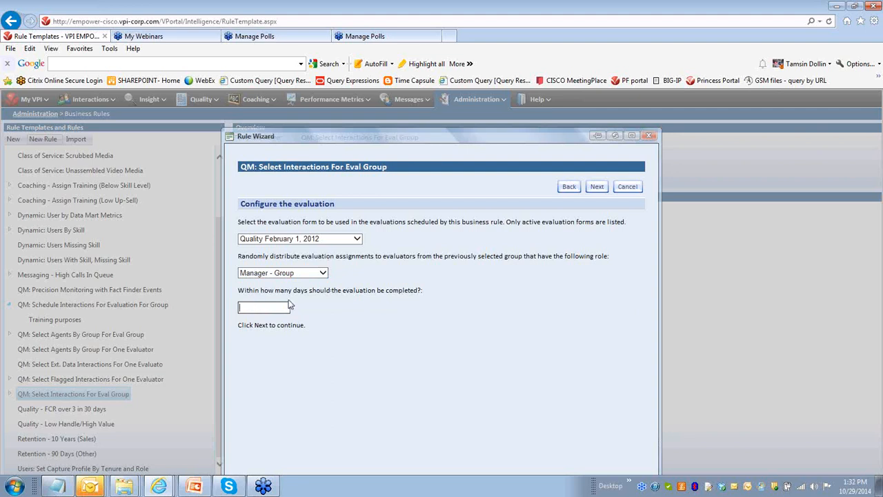
pyautogui.click(324, 273)
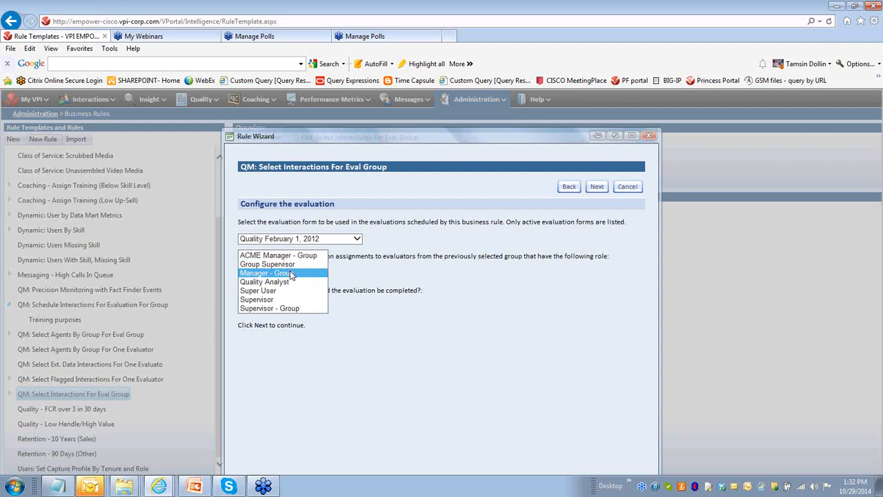
pyautogui.click(291, 274)
pyautogui.click(363, 276)
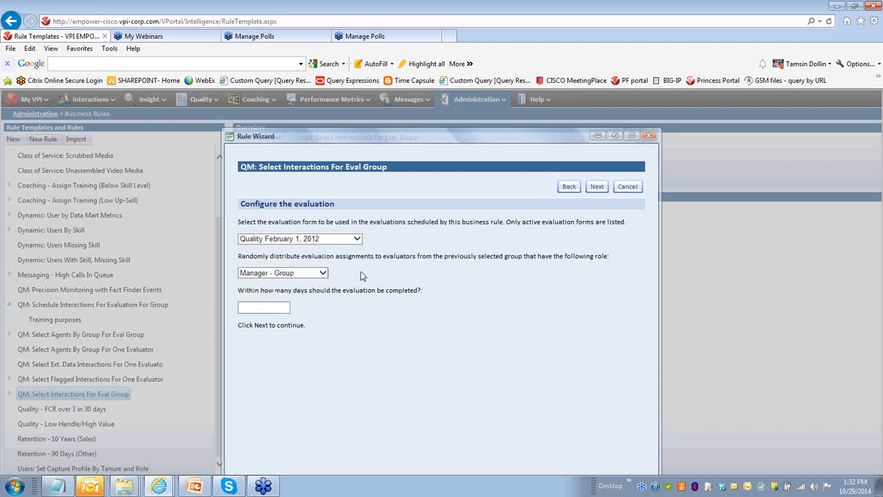